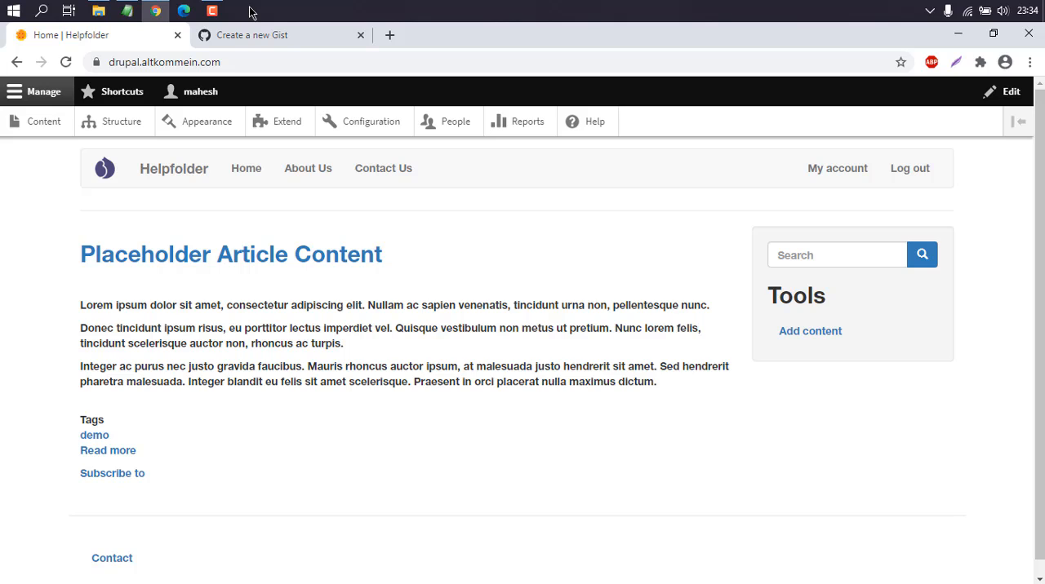
Switch to GitHub Gist, browse all public gists to the second page, and open unit_testing_input_data1.py.
click(289, 34)
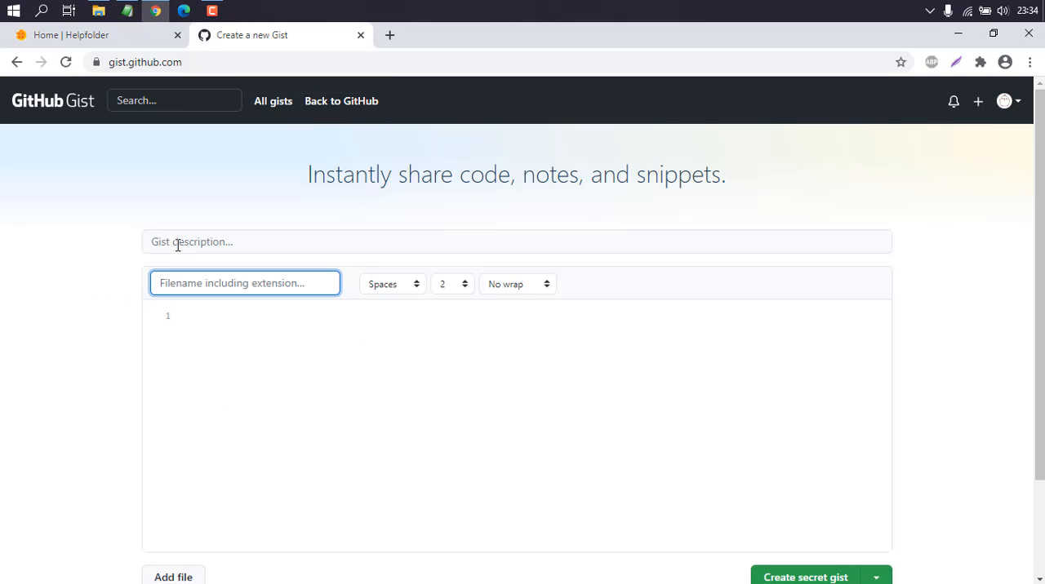
scroll(139, 247, down, 2)
scroll(139, 249, up, 2)
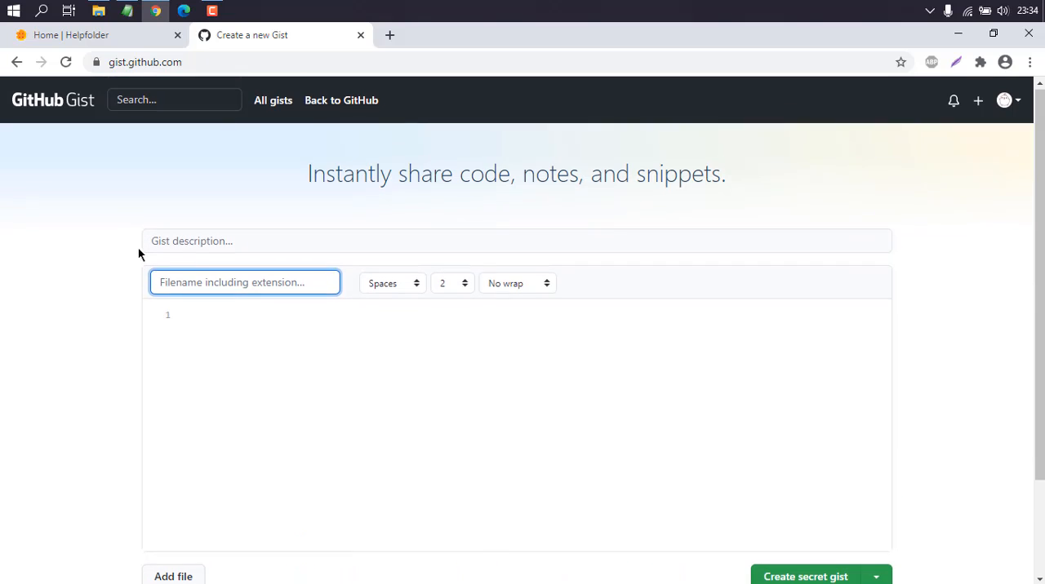
click(280, 109)
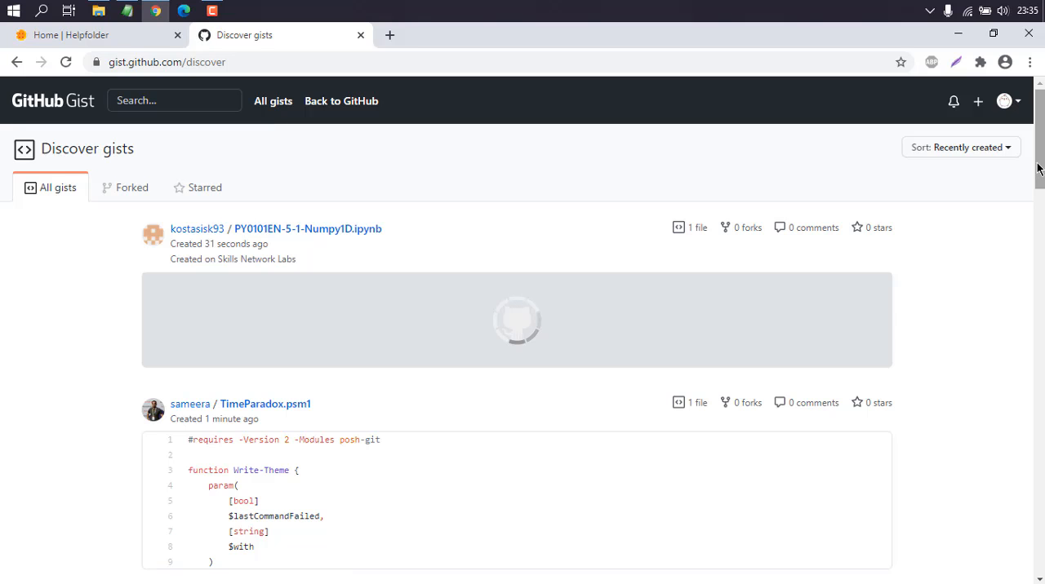
drag(1038, 168, 1040, 556)
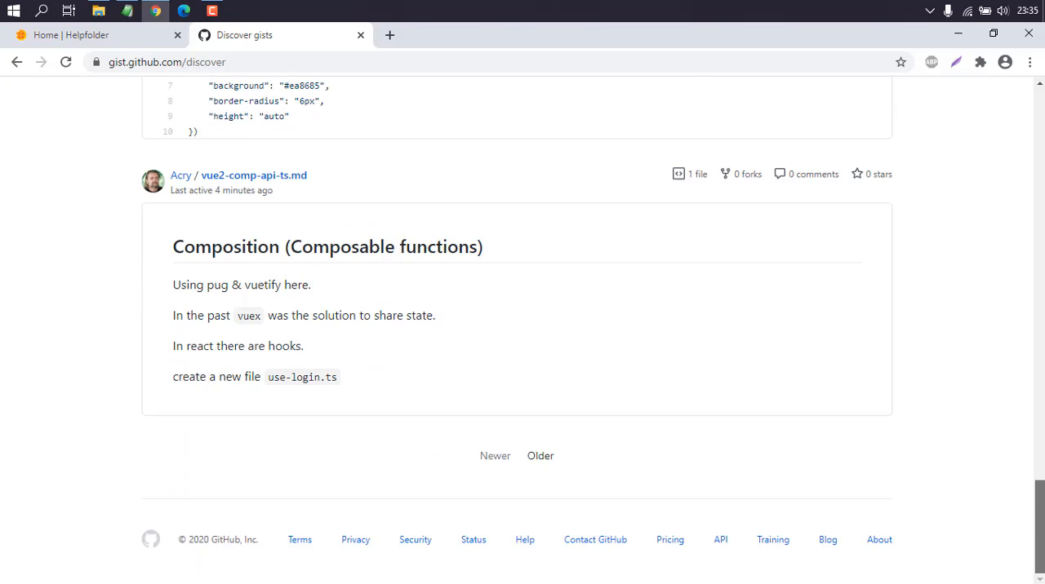
click(540, 455)
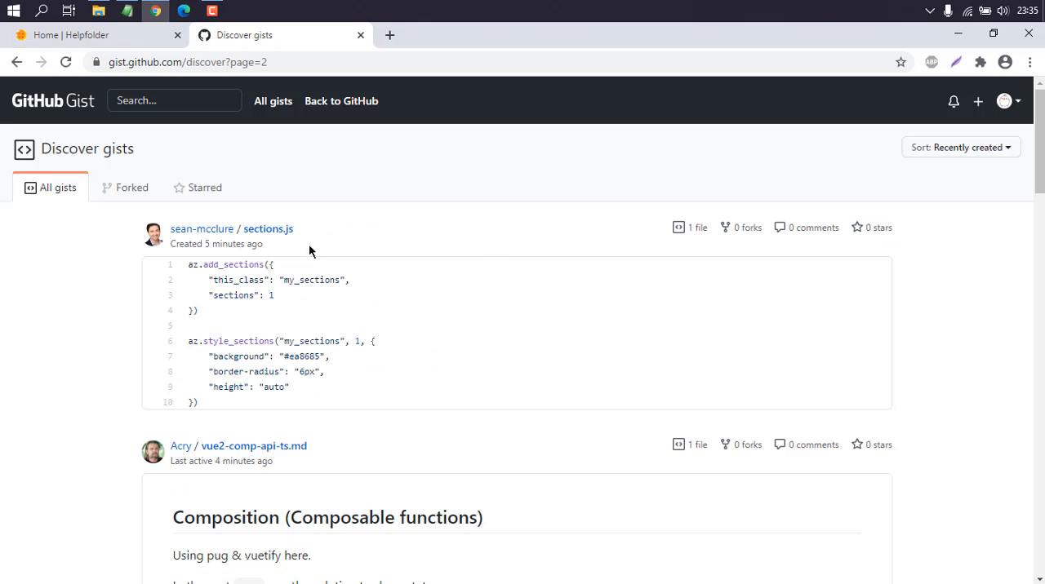
drag(1040, 154, 1039, 298)
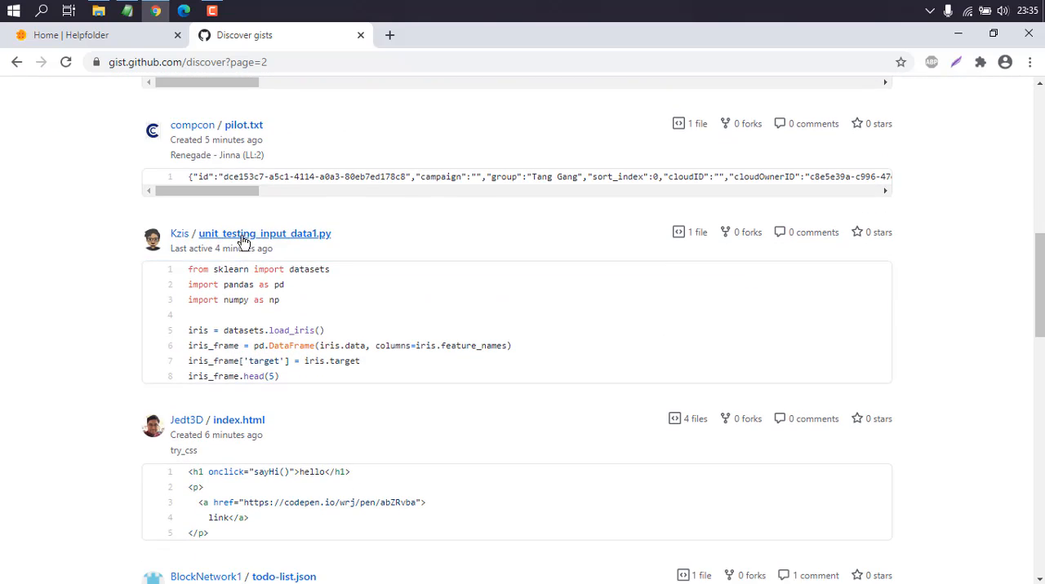
click(297, 307)
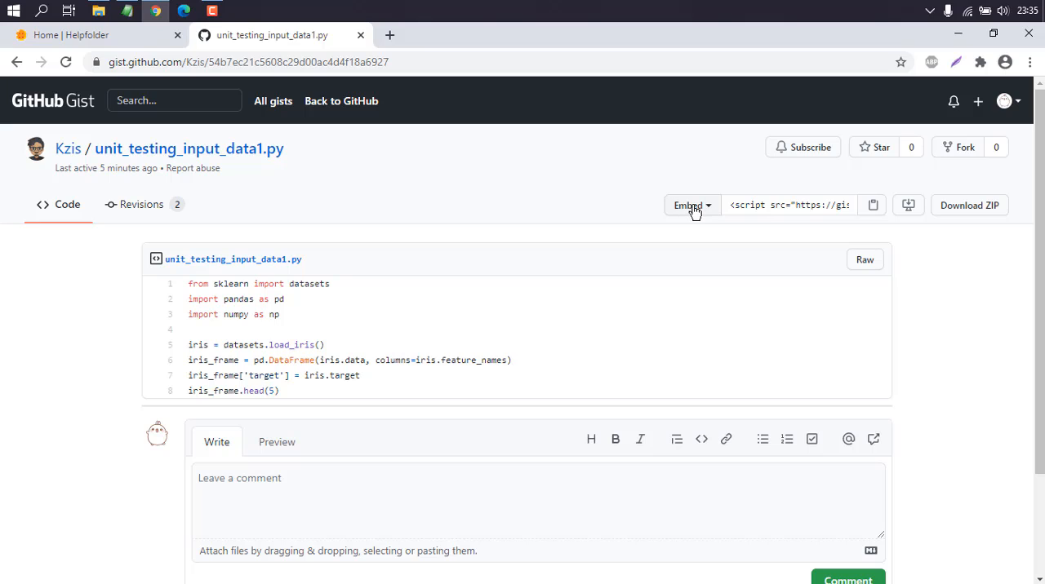
Copy the embed script of the unit_testing_input_data1.py gist.
click(738, 206)
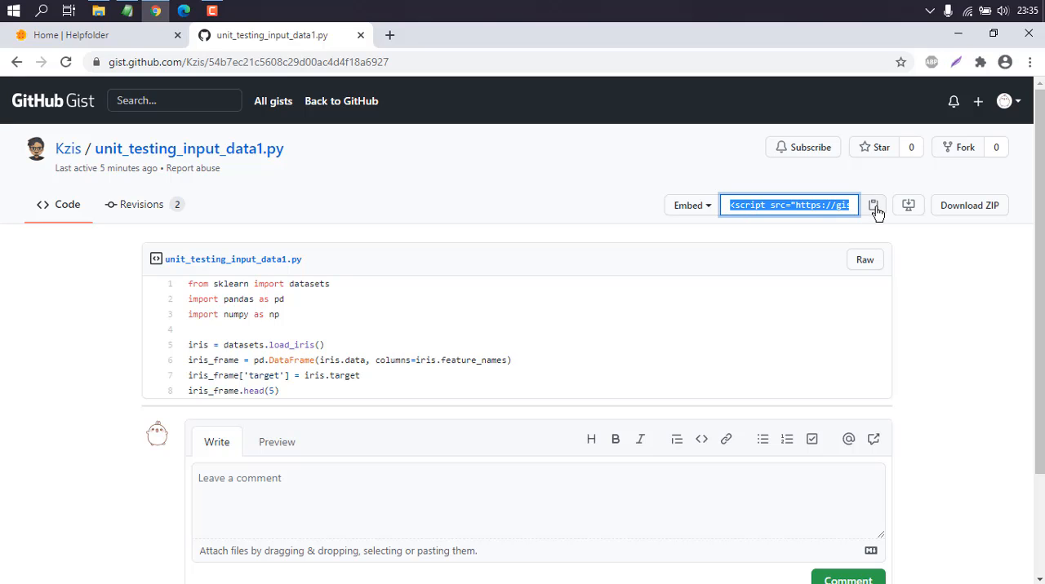
right_click(808, 204)
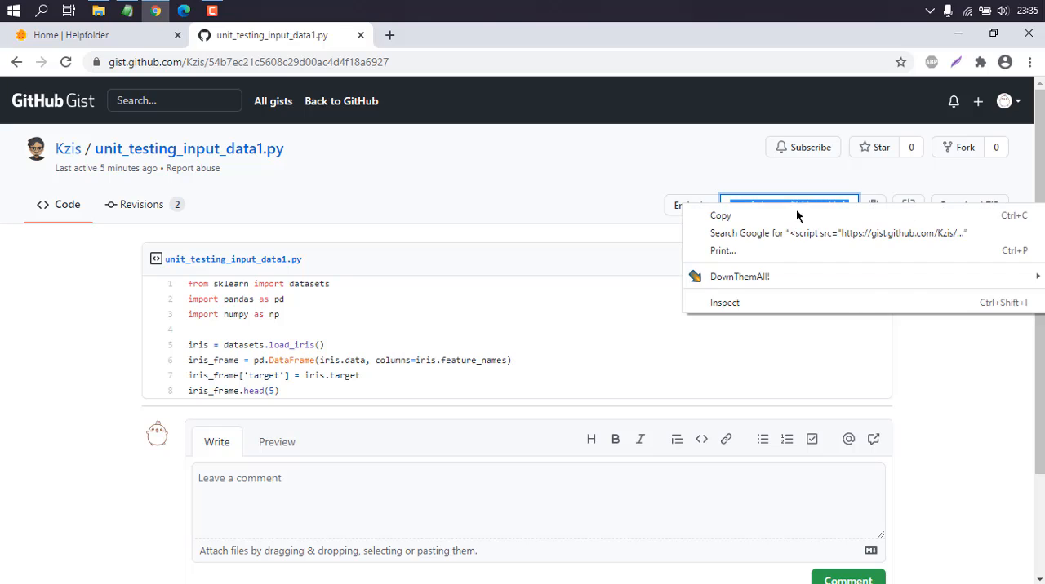
click(796, 213)
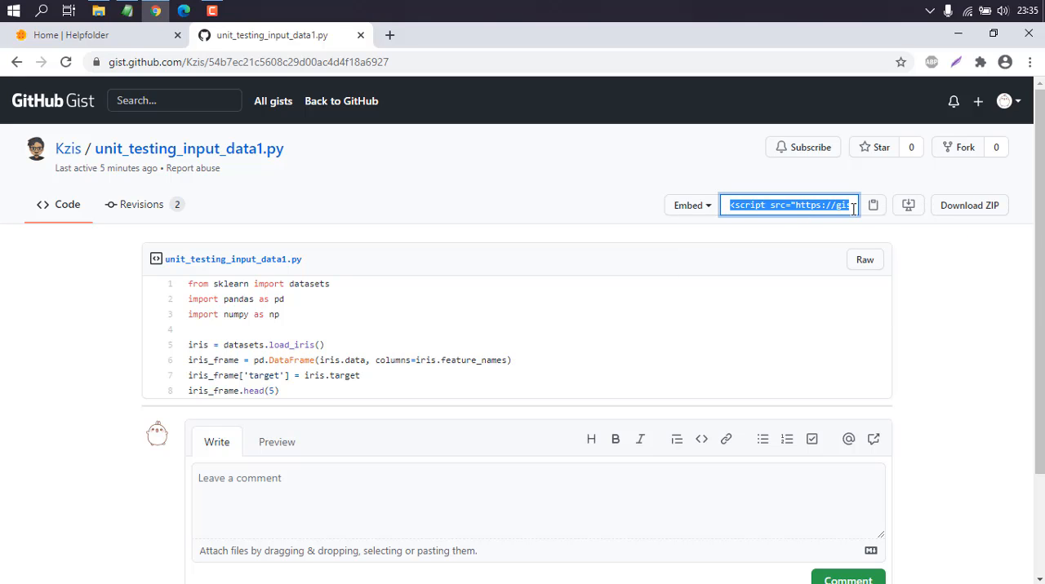
click(854, 241)
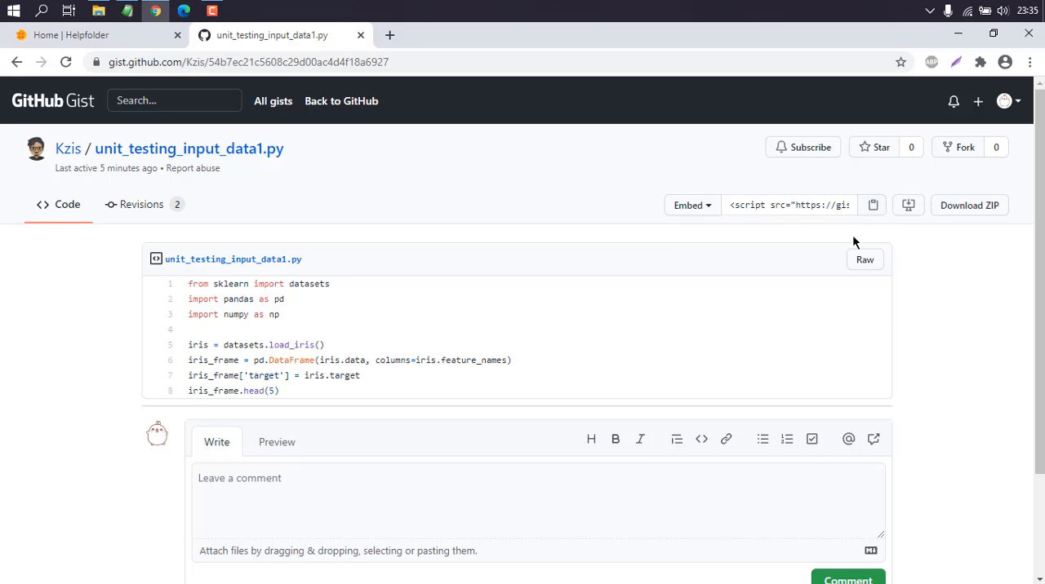
Switch to the Helpfolder Drupal site and open the Placeholder Article Content article for editing.
click(127, 39)
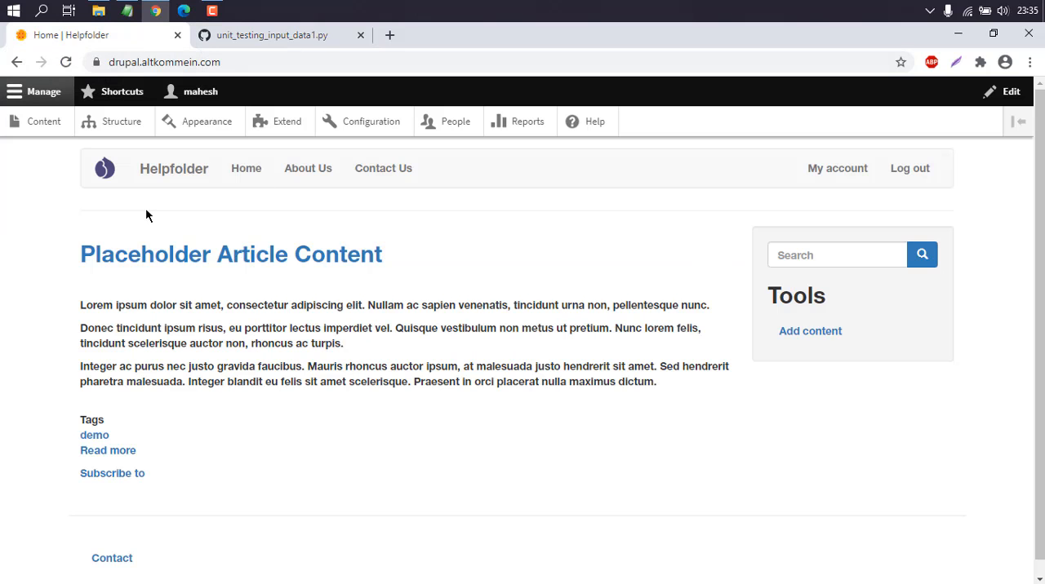
click(122, 259)
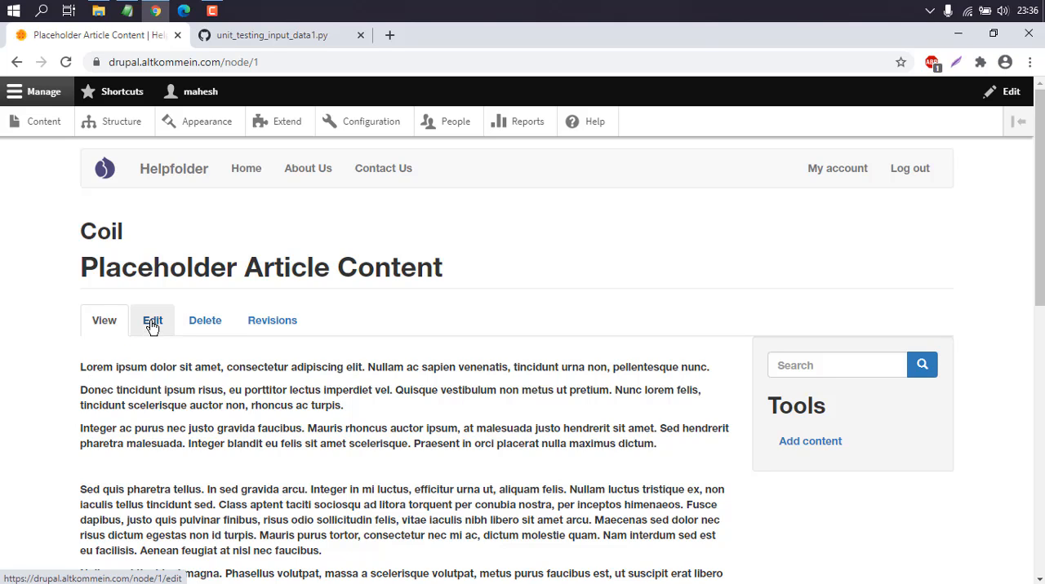
click(152, 322)
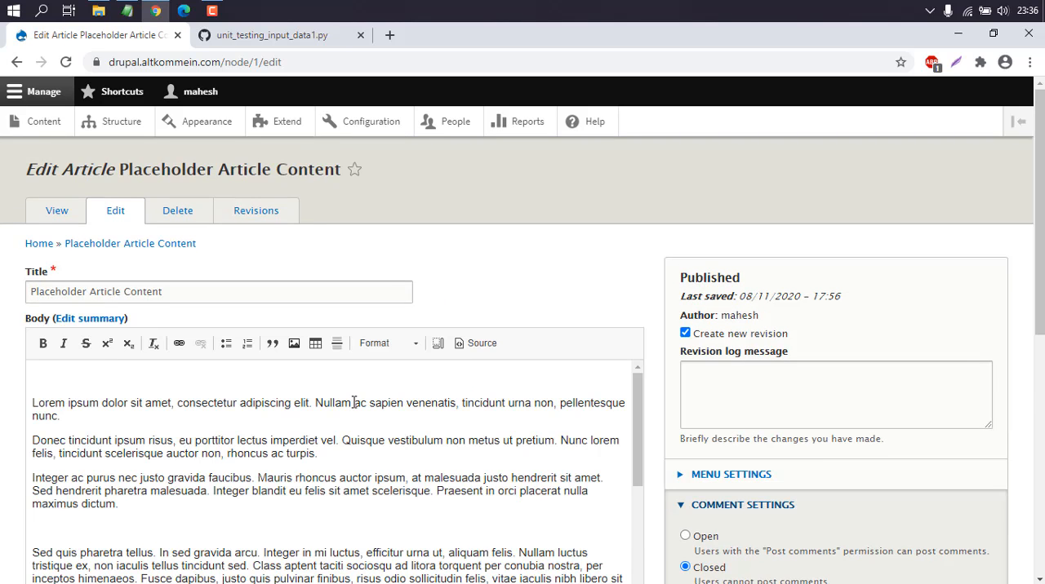
Show the article body's HTML source and delete the Vimeo iframe and its credit paragraph at the end.
scroll(277, 342, down, 1)
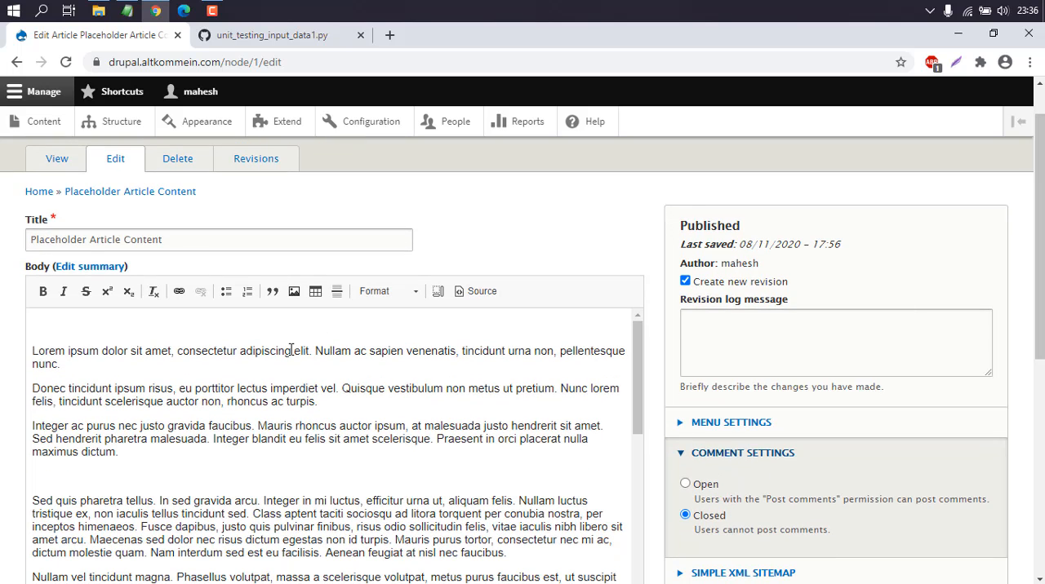
click(481, 291)
scroll(486, 300, down, 1)
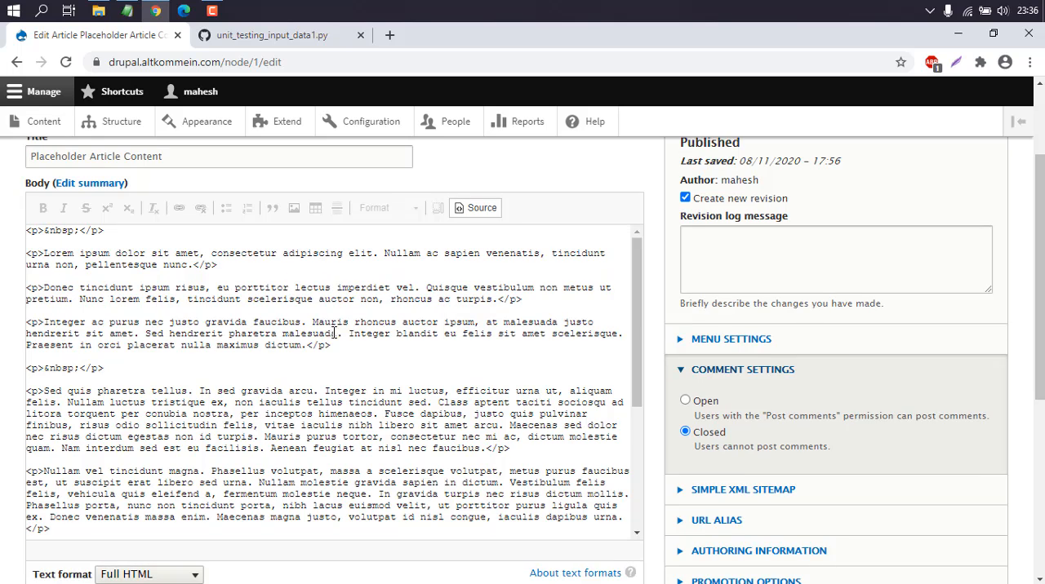
scroll(347, 347, down, 3)
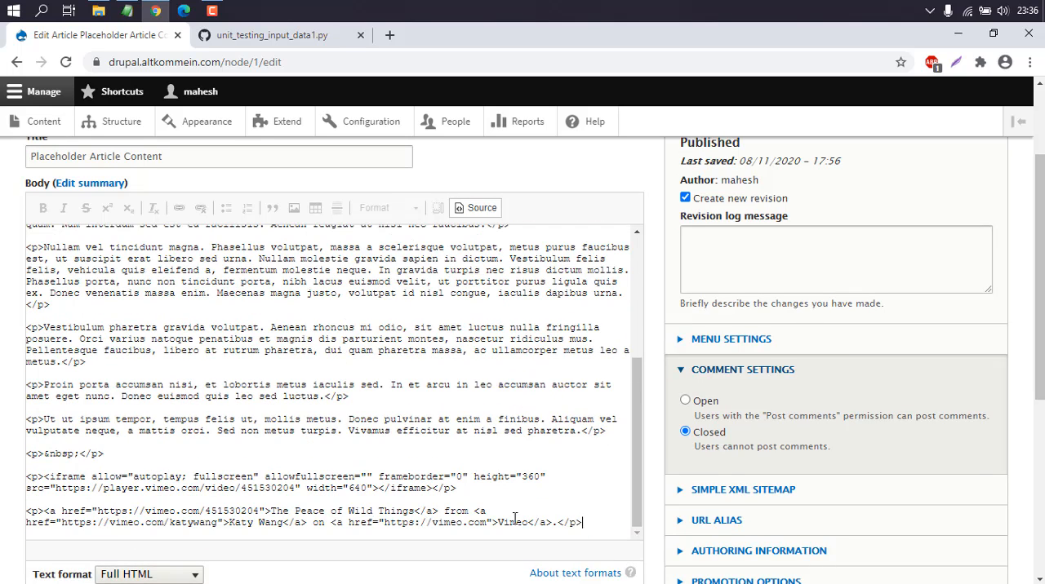
drag(584, 524, 26, 477)
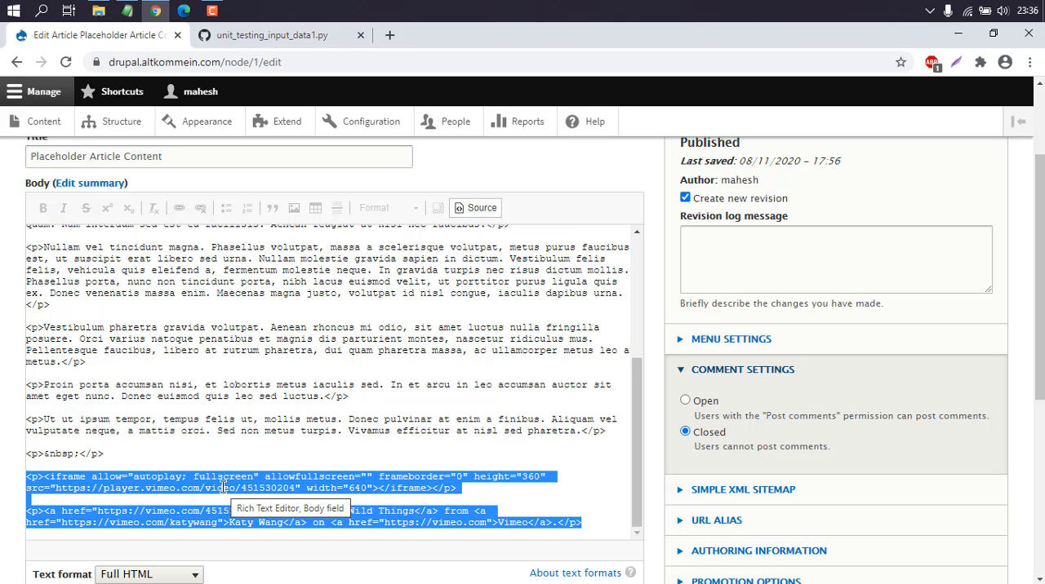
key(Delete)
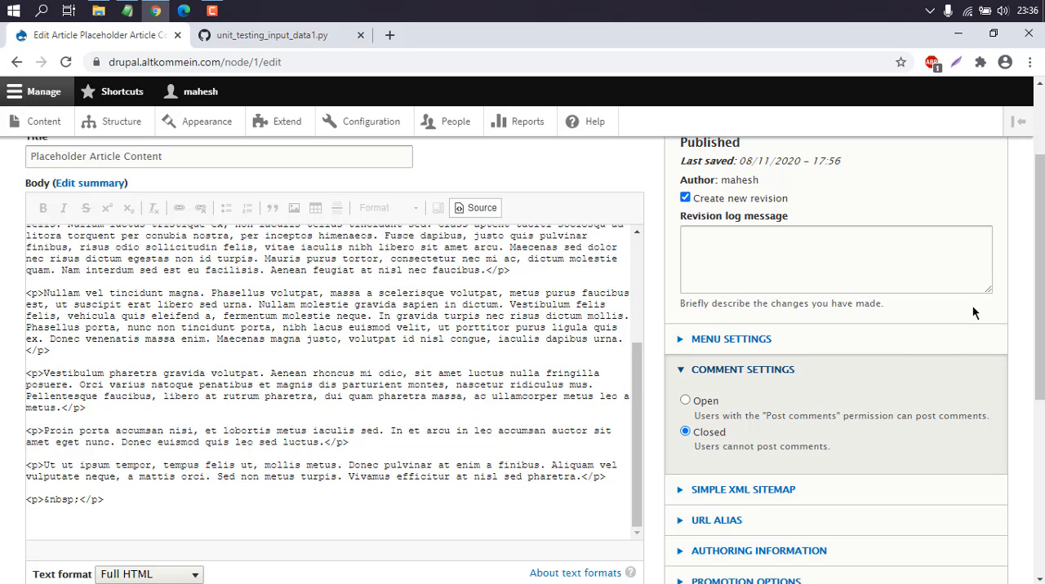
Paste the copied gist embed script at the end of the body source using the Full HTML text format, and save the article.
drag(1039, 285, 1039, 361)
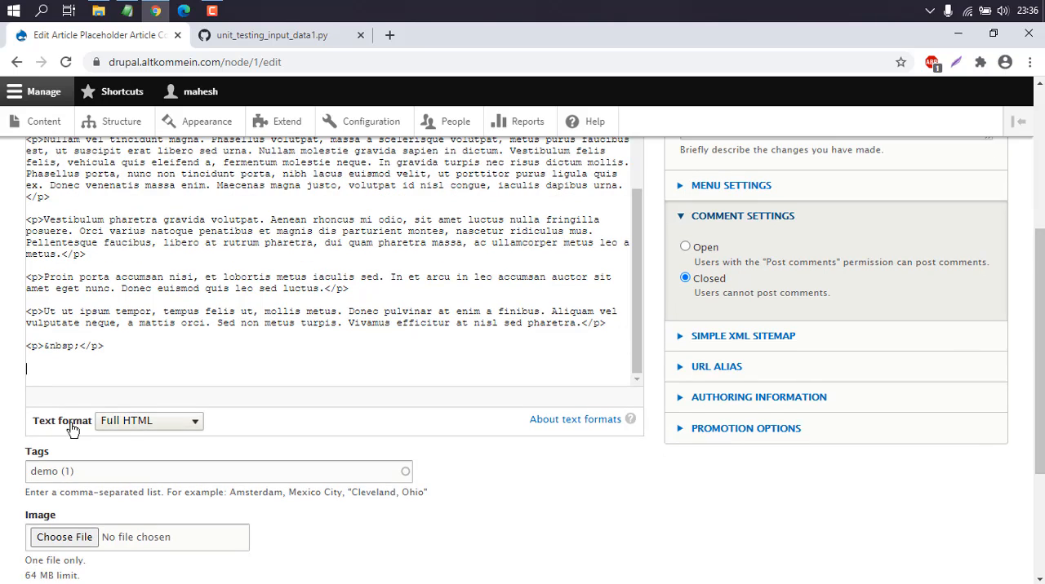
click(123, 428)
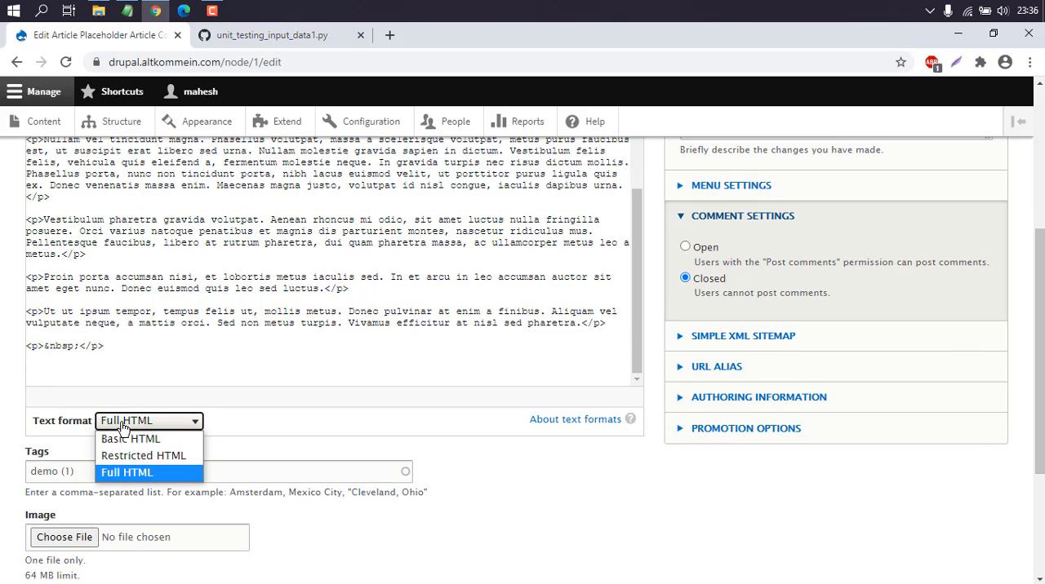
click(124, 474)
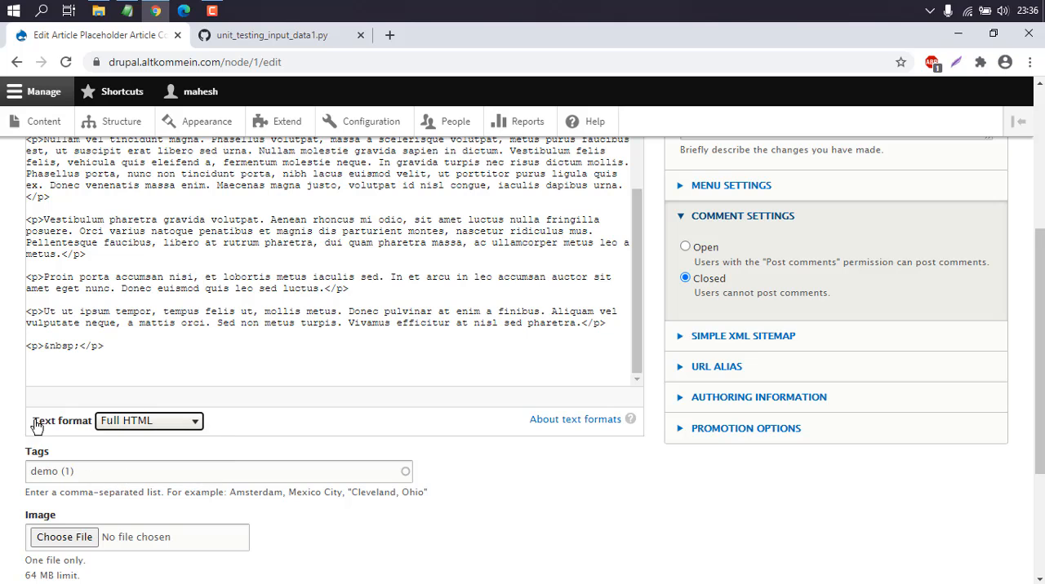
right_click(45, 366)
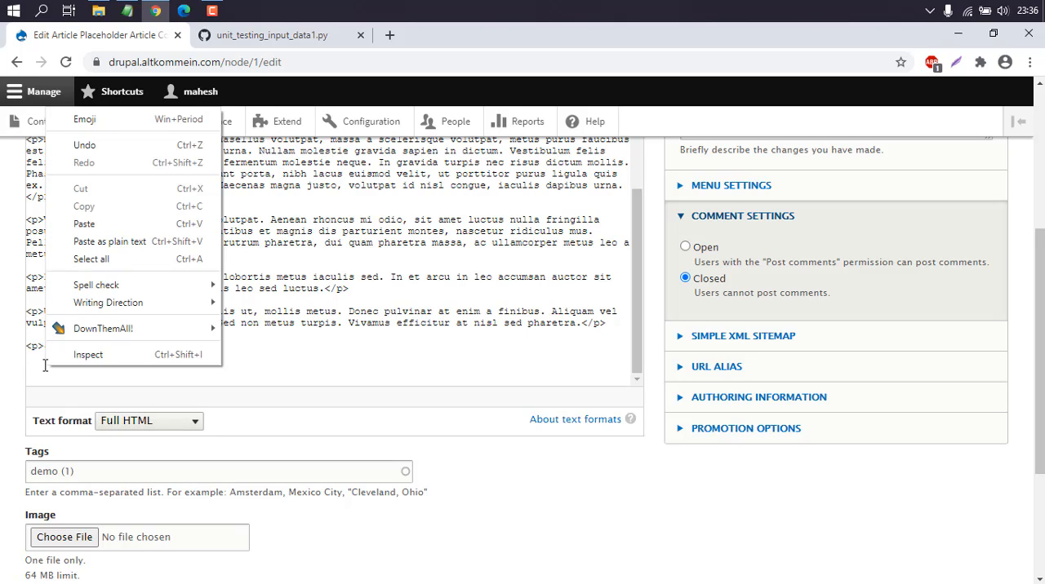
click(84, 224)
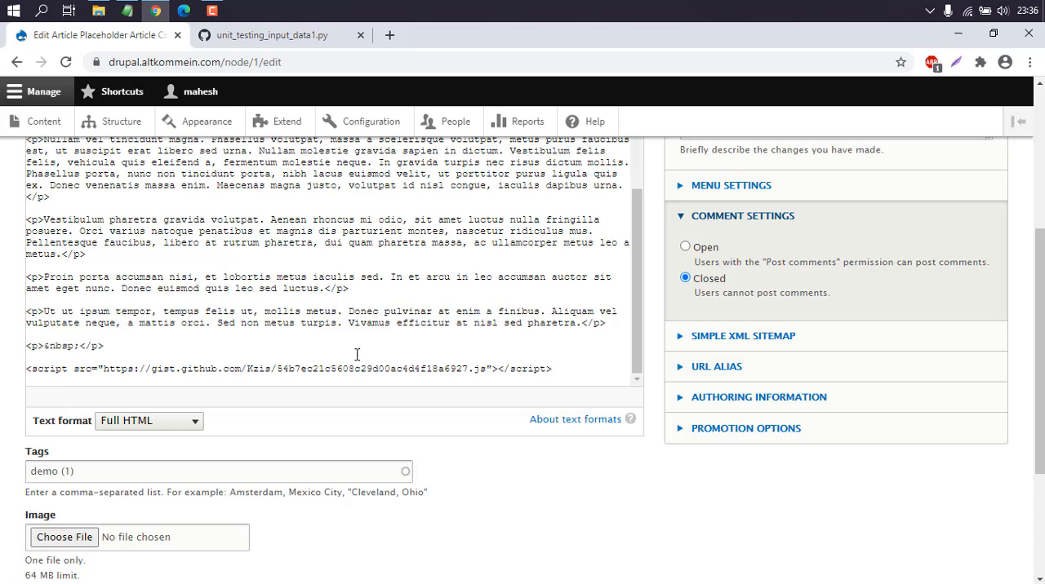
drag(1035, 296, 1039, 390)
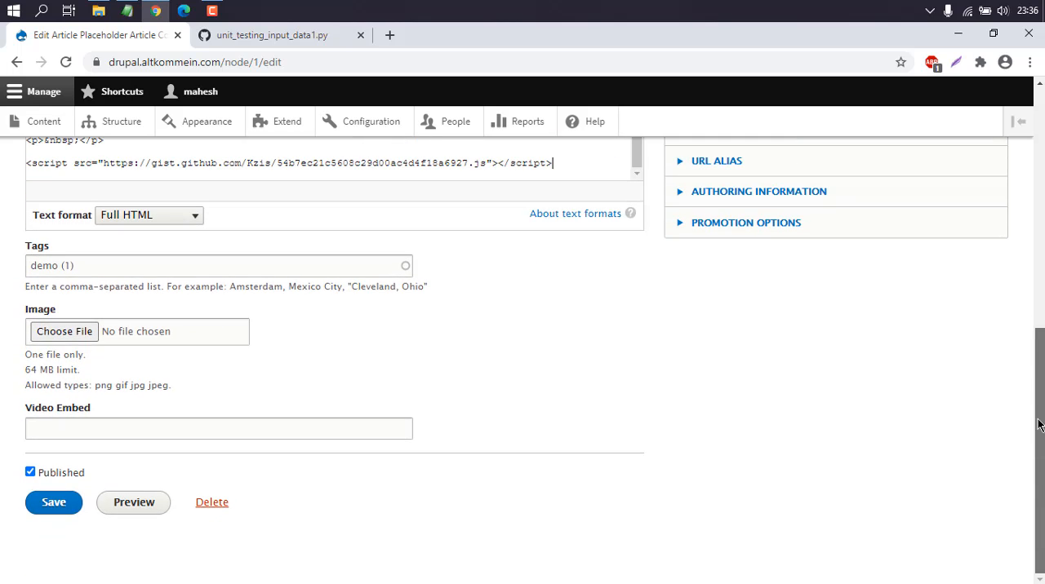
click(46, 504)
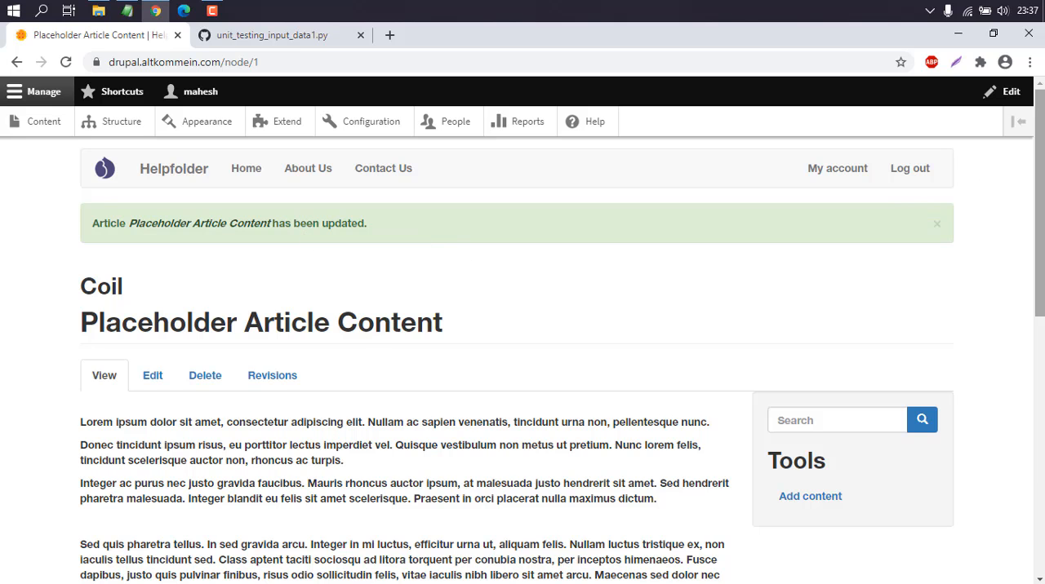
Examine the embedded gist code at the end of the saved article.
drag(1041, 134, 1040, 377)
mouse_move(111, 278)
mouse_down()
mouse_move(171, 305)
mouse_move(220, 397)
mouse_move(115, 278)
mouse_up()
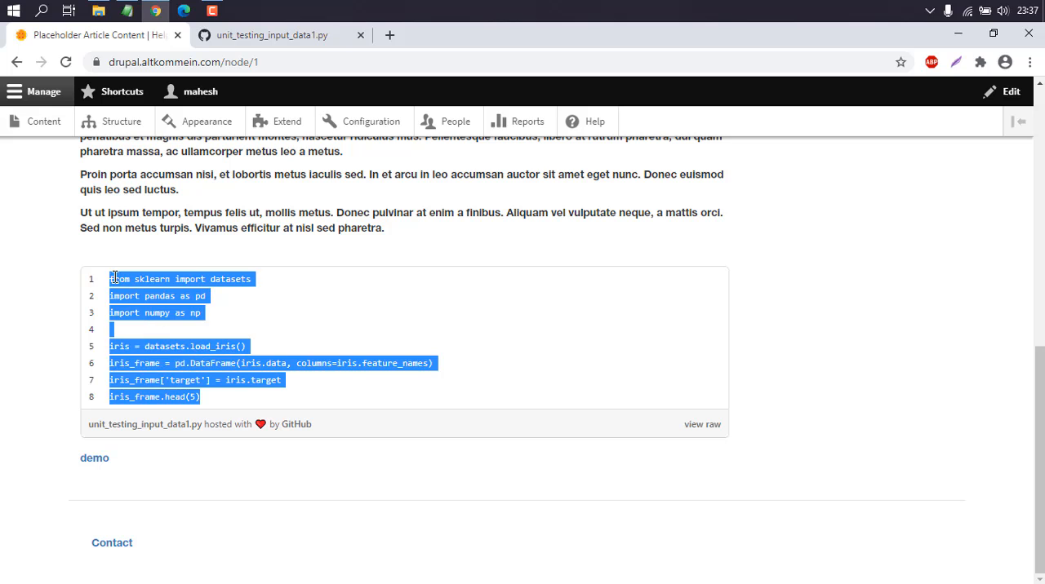
click(144, 287)
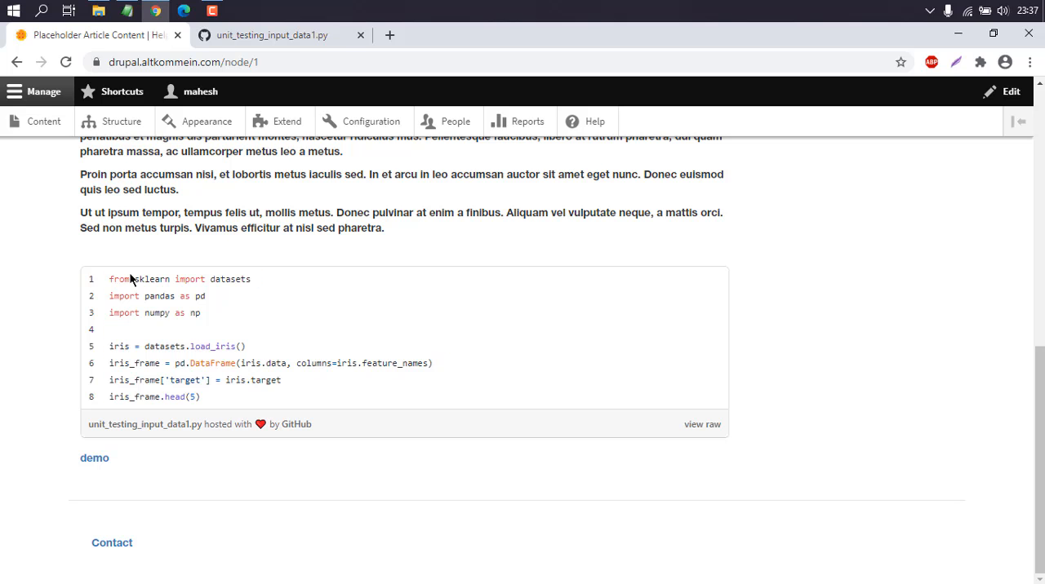
drag(110, 278, 215, 397)
click(215, 397)
scroll(214, 315, up, 7)
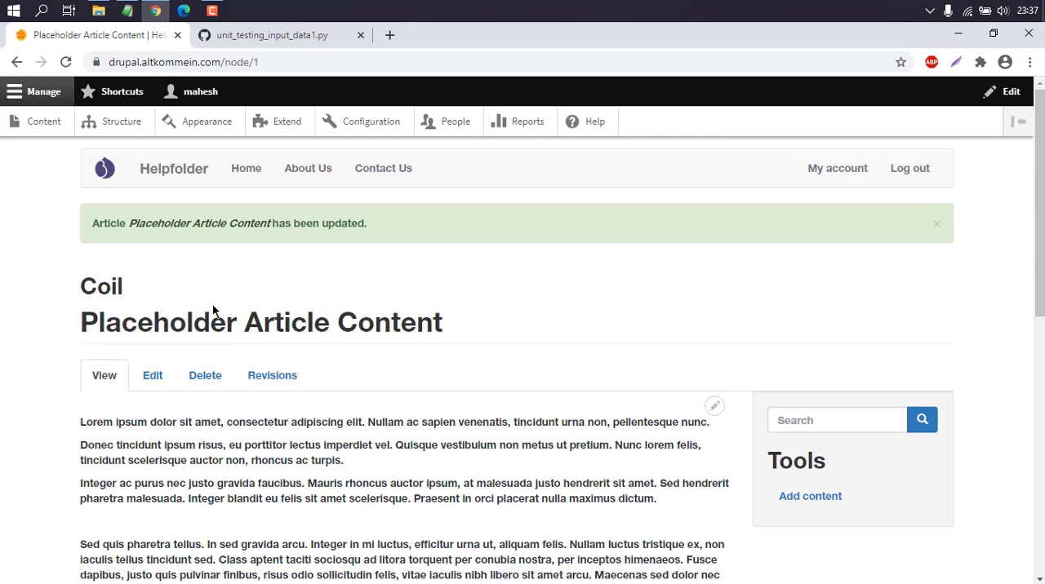
Open the About Us page for editing.
click(302, 169)
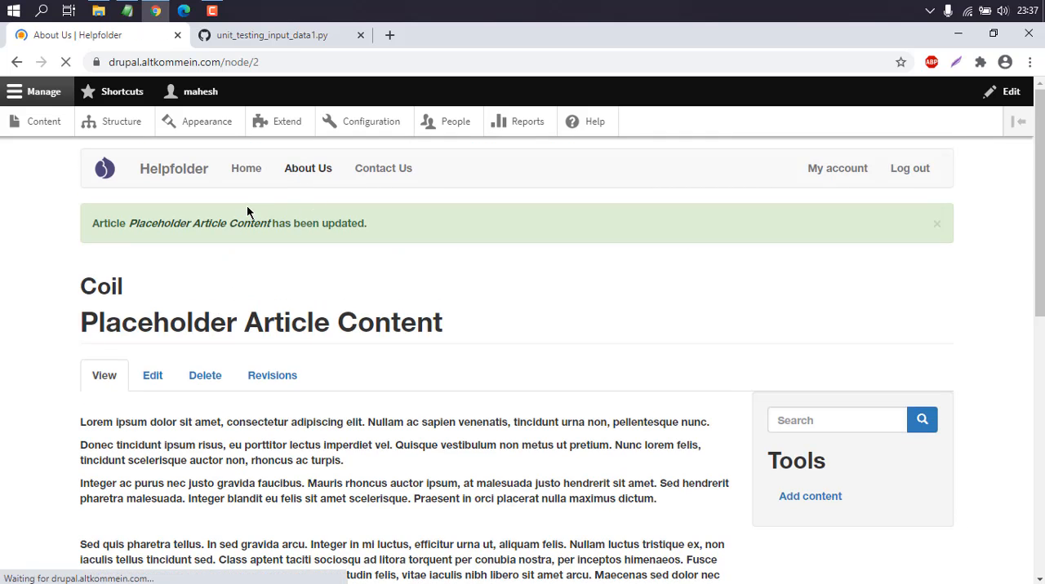
click(162, 323)
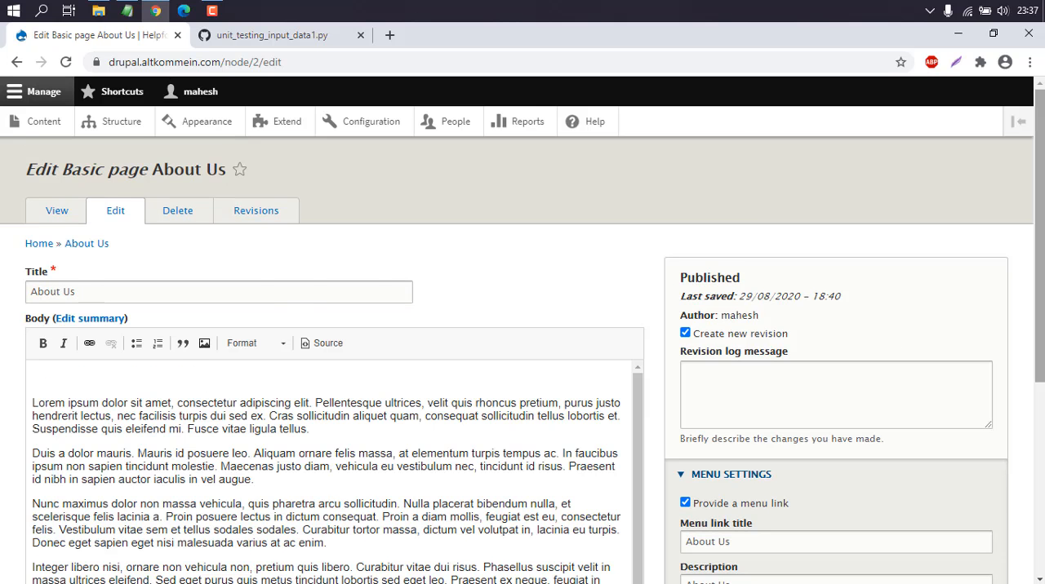
scroll(1042, 269, down, 5)
scroll(645, 211, up, 2)
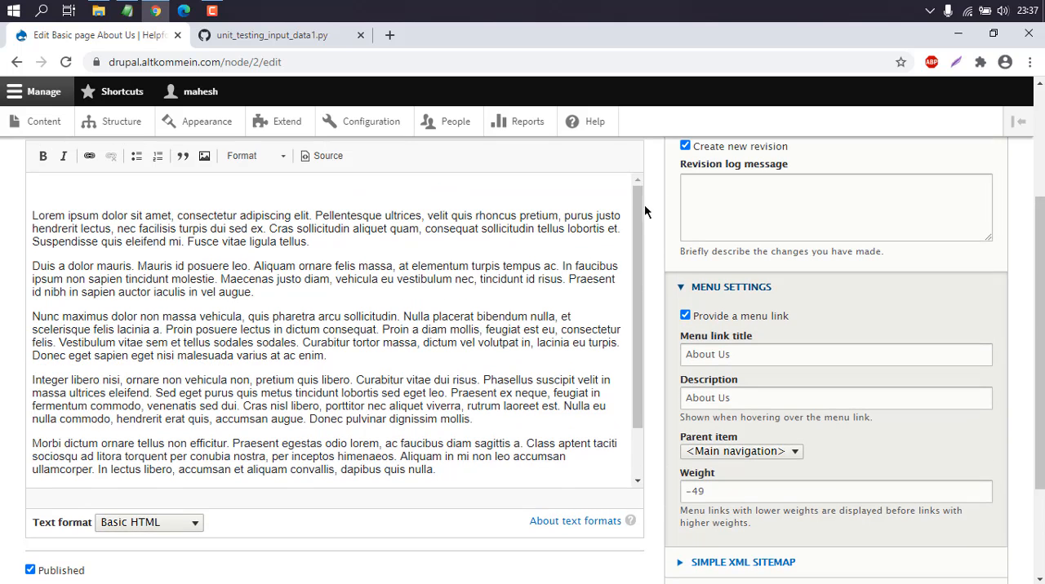
Add two blank lines after the last paragraph of text in the About Us body.
drag(1039, 273, 1040, 264)
drag(637, 262, 638, 329)
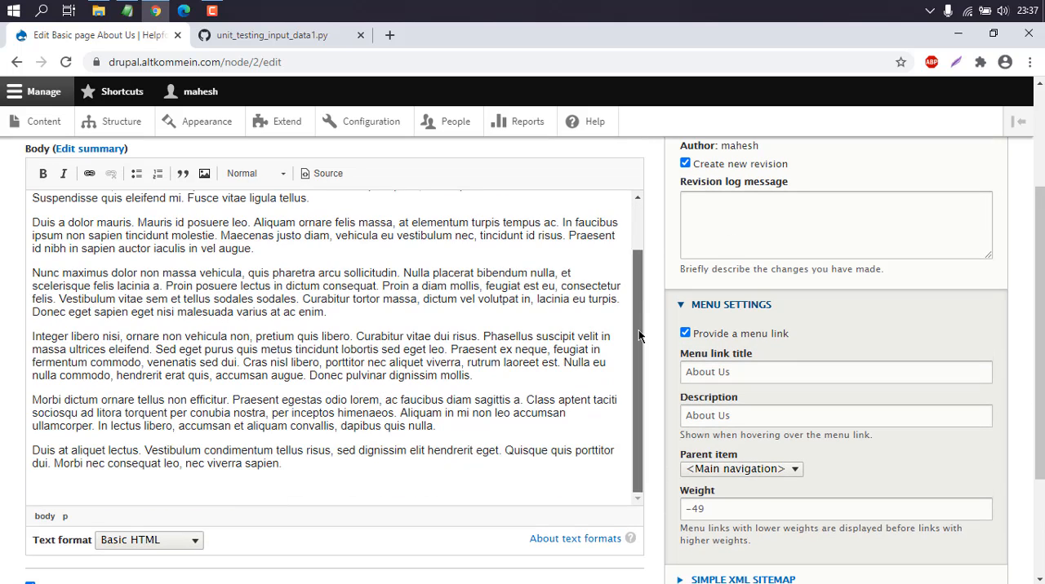
key(Return)
key(Return)
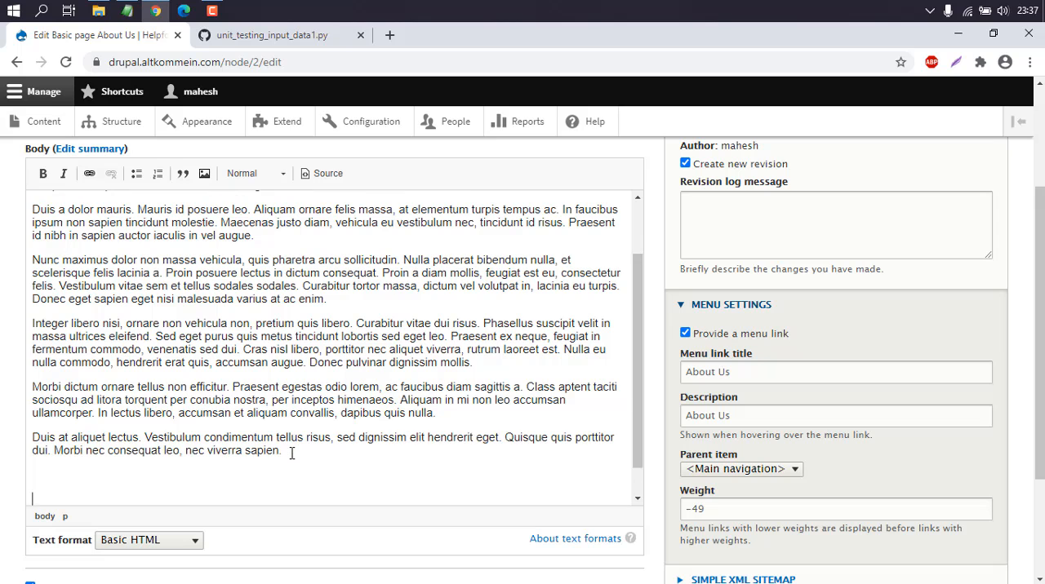
Show the About Us body's HTML source and paste the gist embed script between the last two empty paragraphs while in Basic HTML.
click(318, 174)
scroll(373, 305, down, 3)
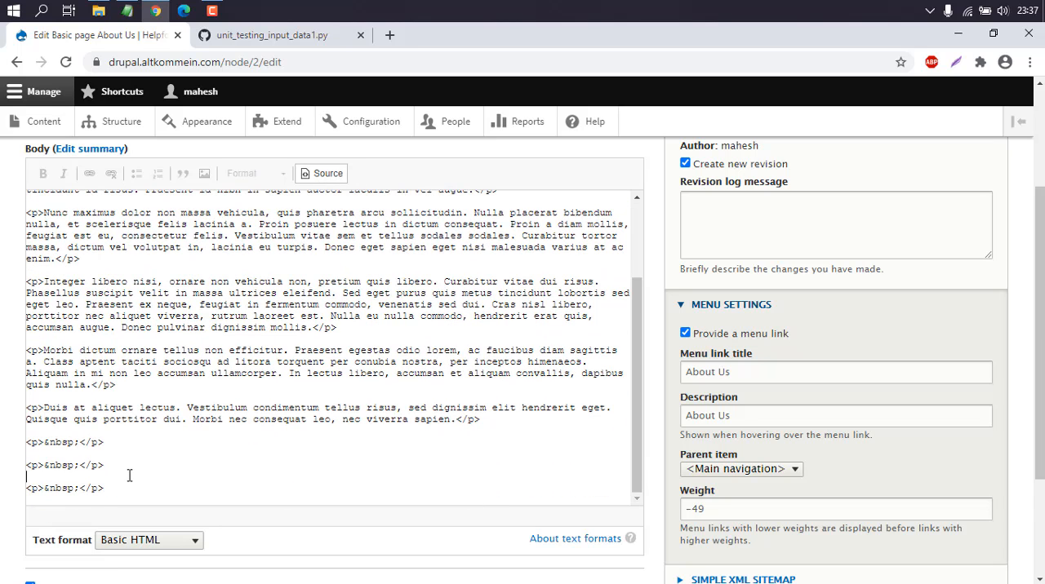
right_click(129, 475)
click(163, 334)
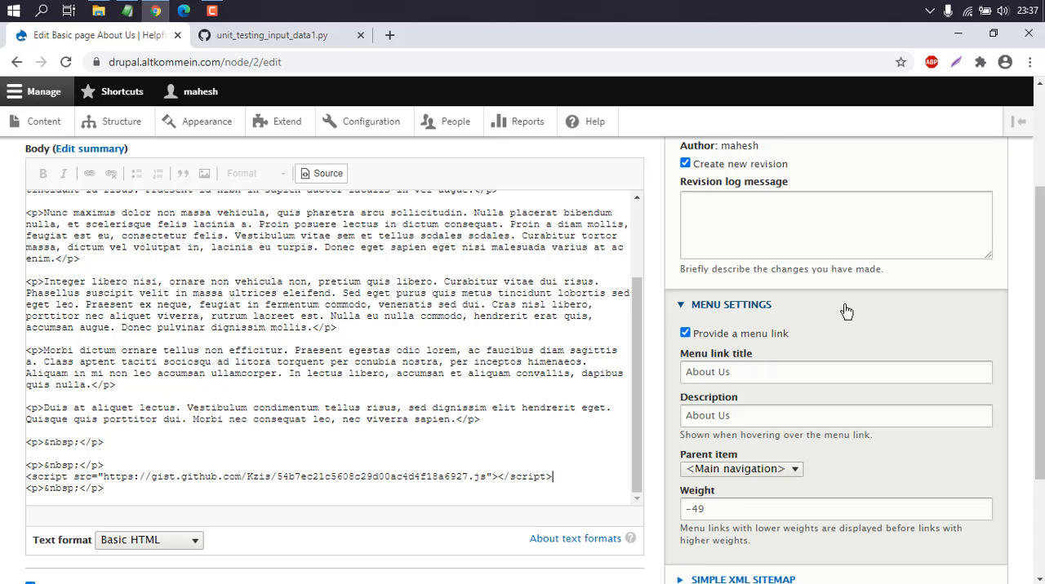
Switch the body's text format to Full HTML and accept the format change.
scroll(1030, 310, down, 2)
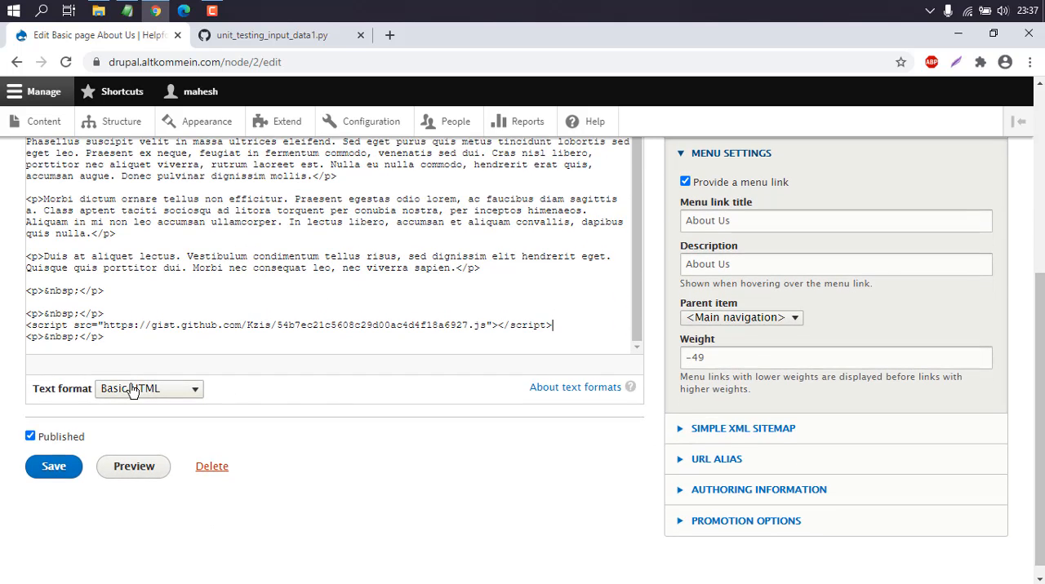
click(149, 390)
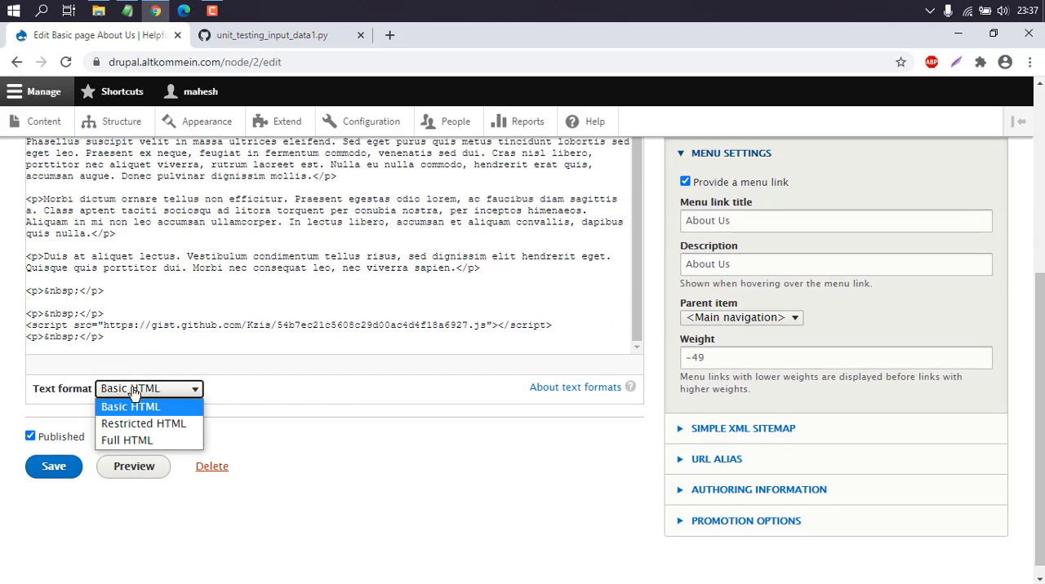
click(113, 441)
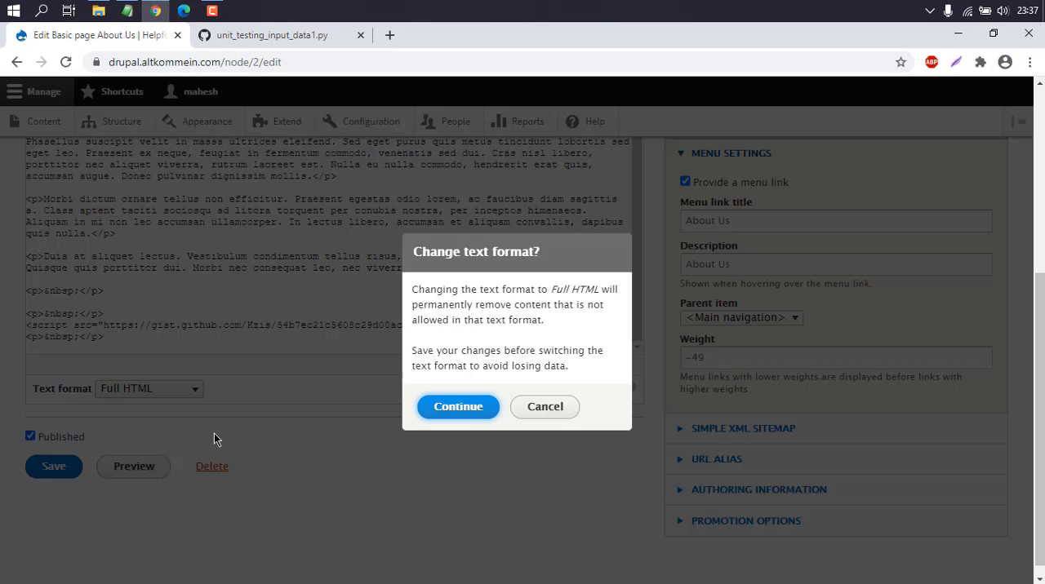
click(488, 410)
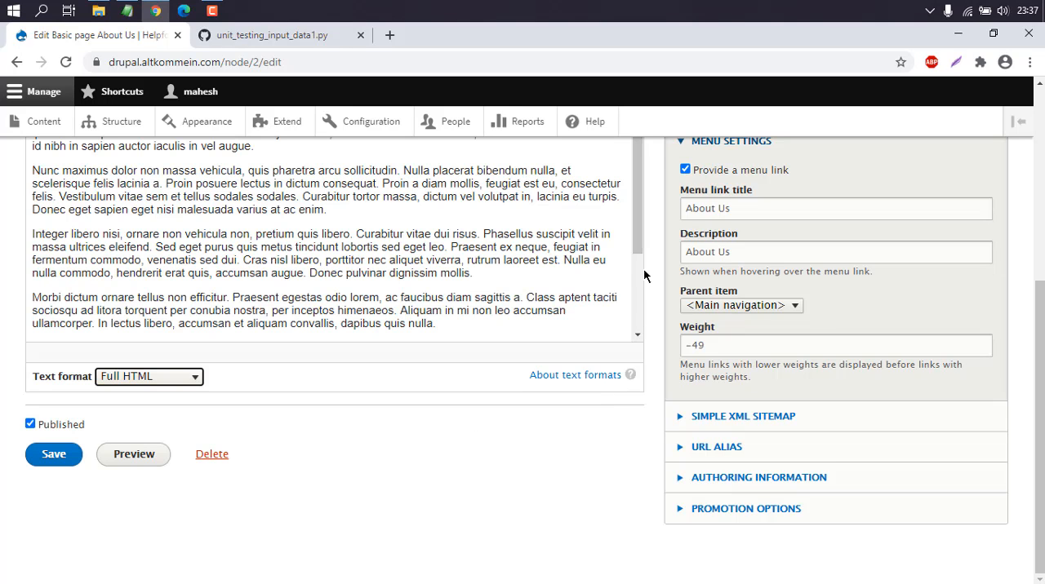
Paste the gist embed script between the last two empty paragraphs of the Full HTML body source and save the page.
scroll(486, 245, up, 2)
click(485, 193)
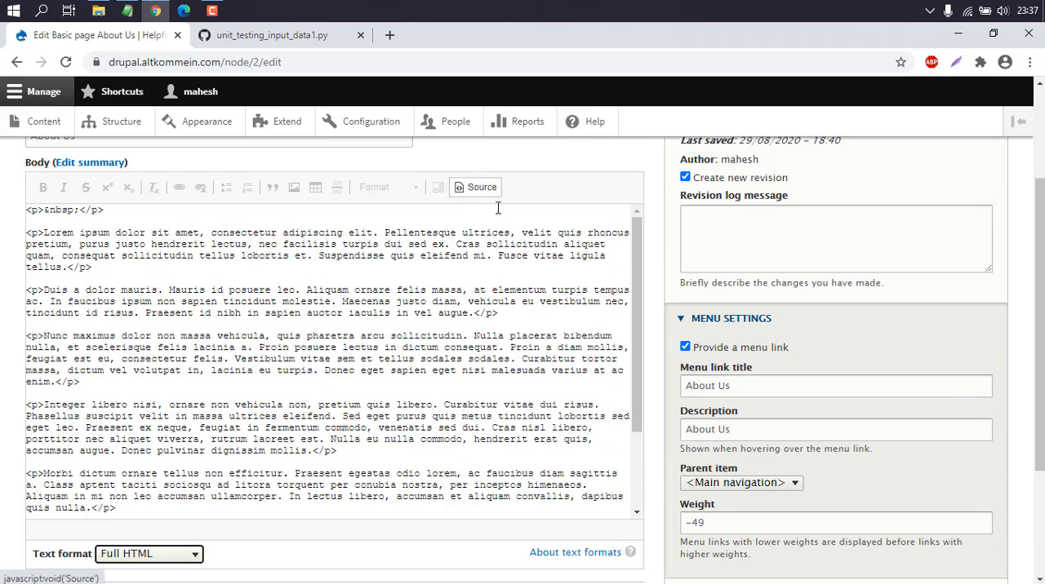
drag(634, 258, 634, 383)
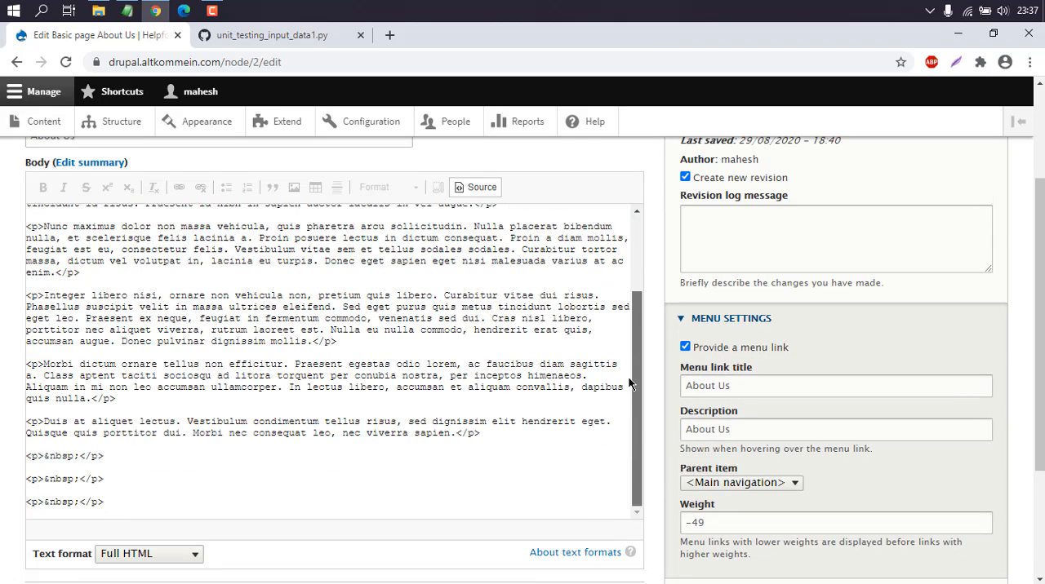
right_click(104, 487)
click(155, 343)
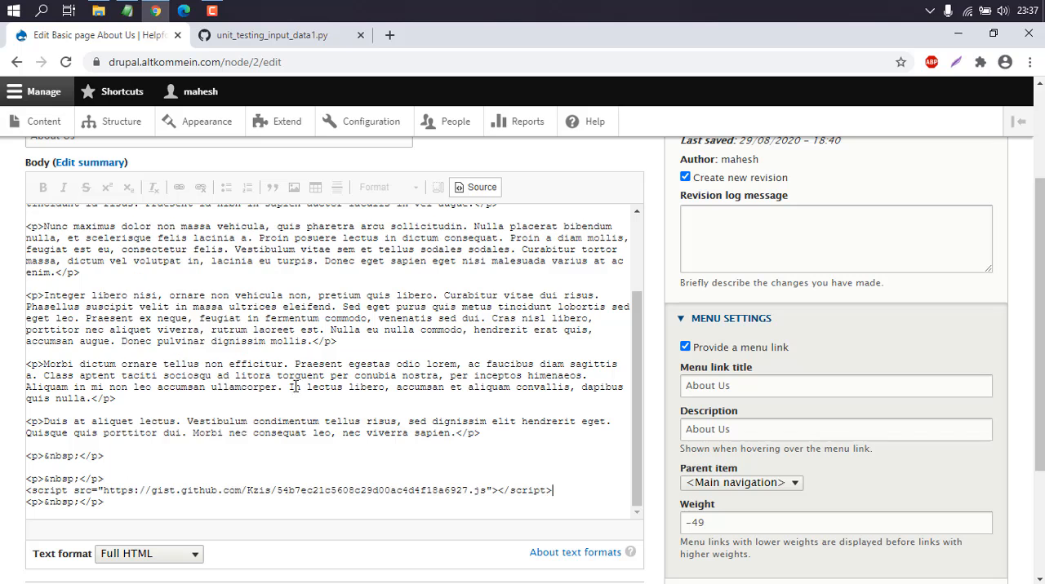
scroll(522, 326, down, 2)
click(54, 522)
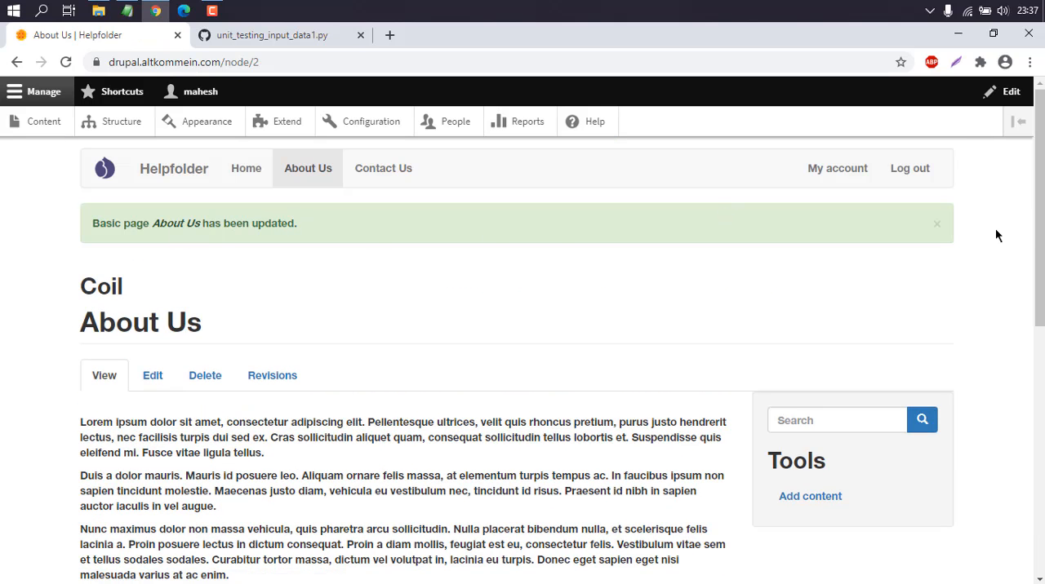
Dismiss the status message and examine the embedded gist below the final paragraph of the saved About Us page.
click(938, 224)
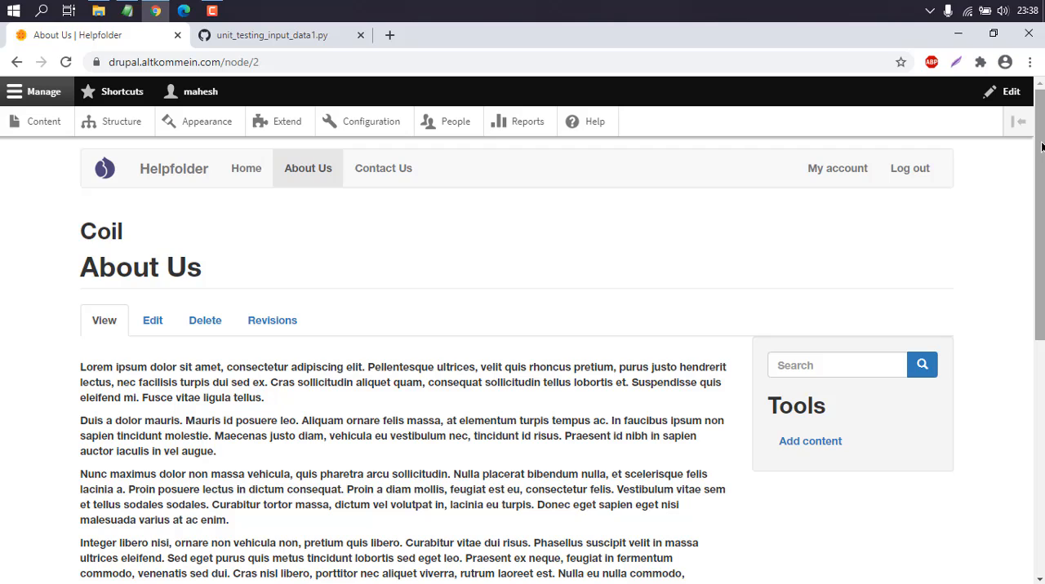
drag(1042, 146, 1036, 360)
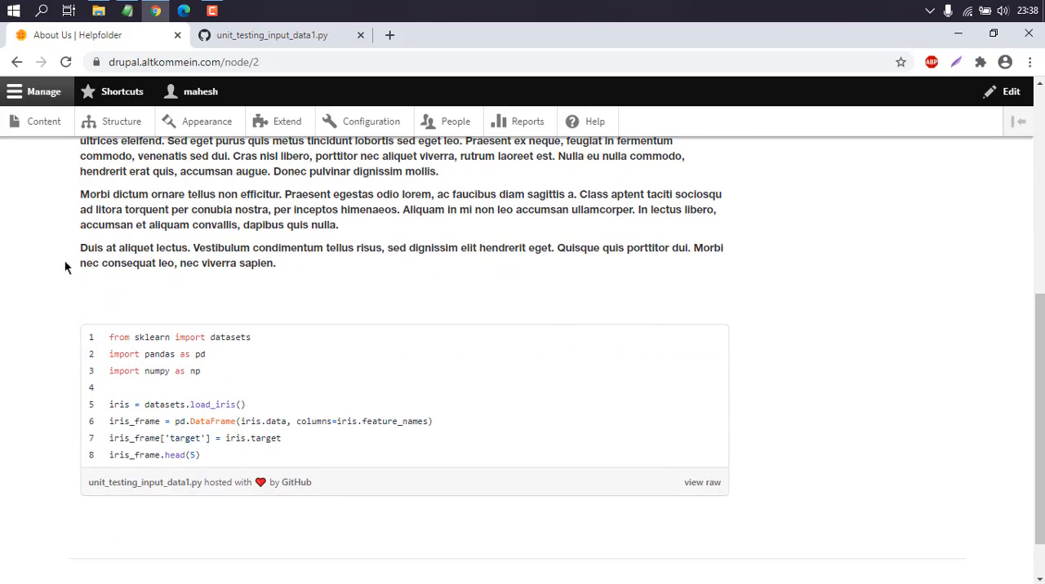
drag(80, 245, 345, 264)
click(289, 267)
click(92, 246)
click(345, 272)
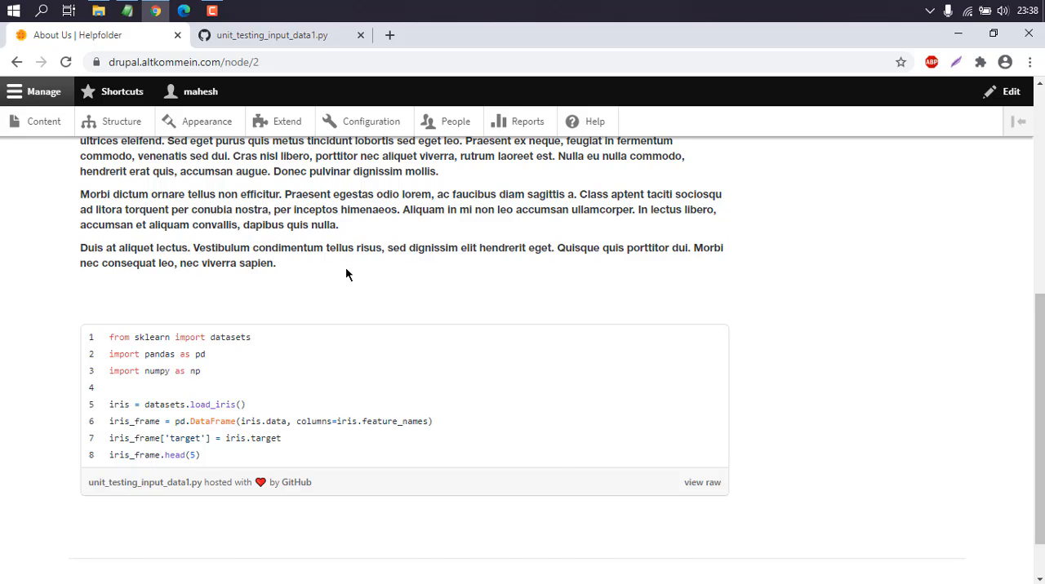